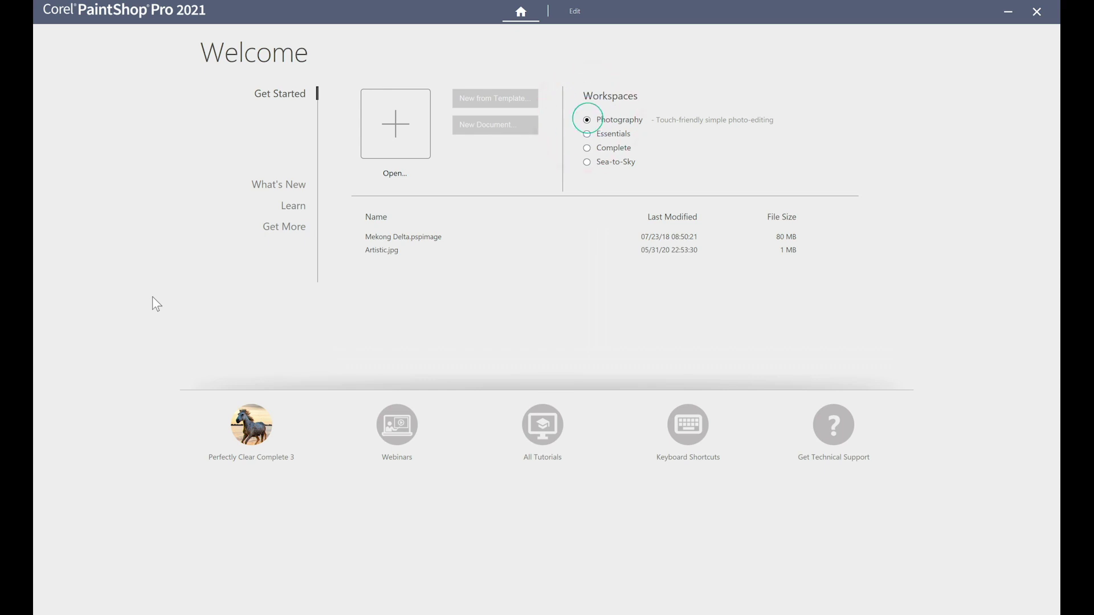
- Open the City 3 photo from the ART folder and dismiss the Touch-Friendly Workspace message
left_click(381, 133)
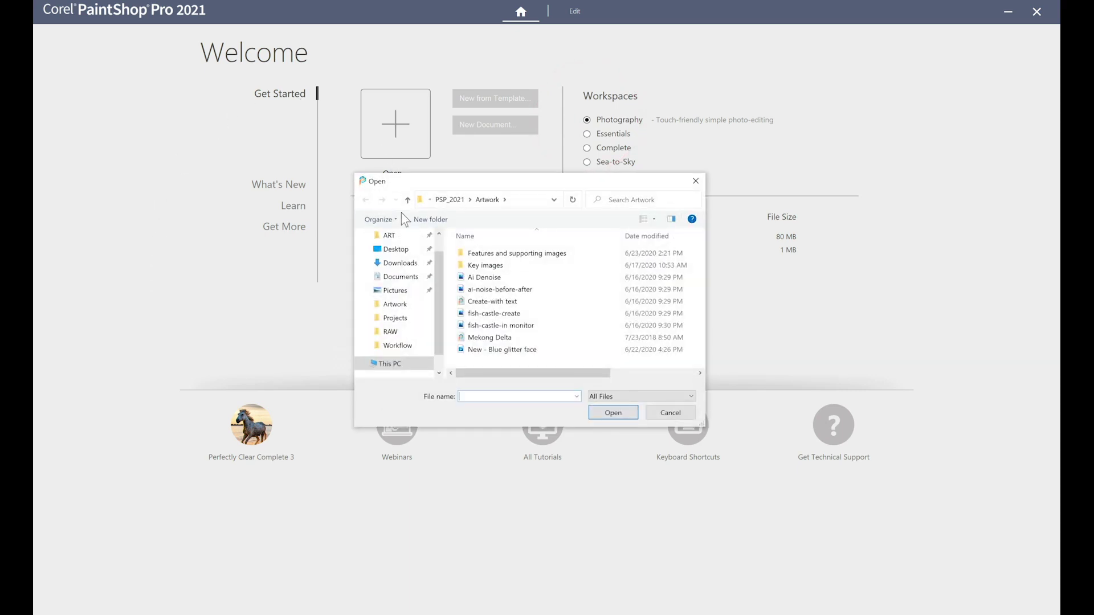
left_click(390, 235)
left_click(468, 254)
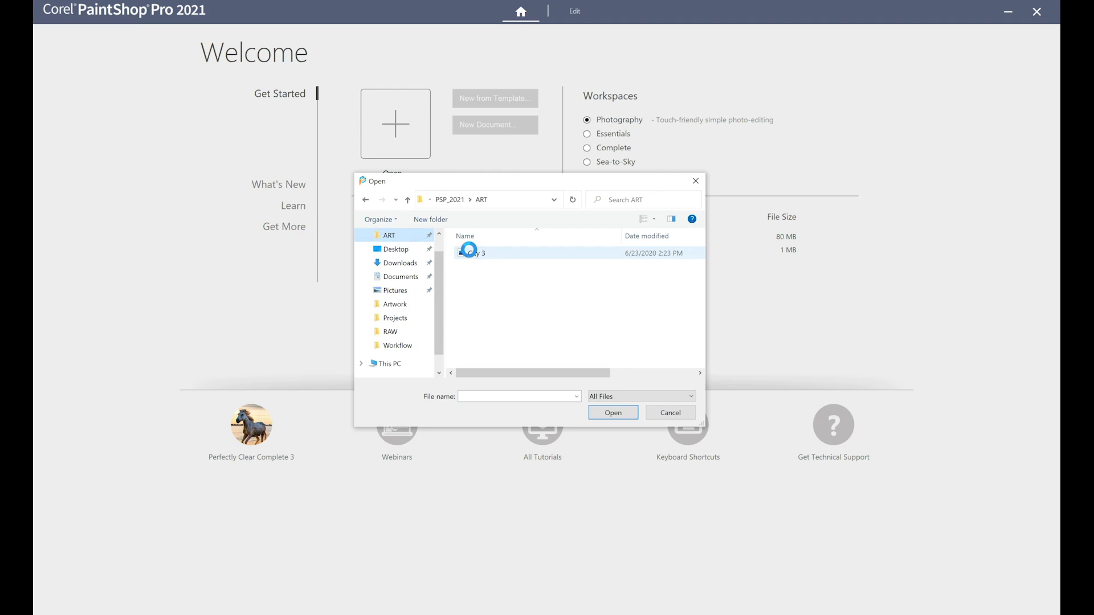
left_click(613, 413)
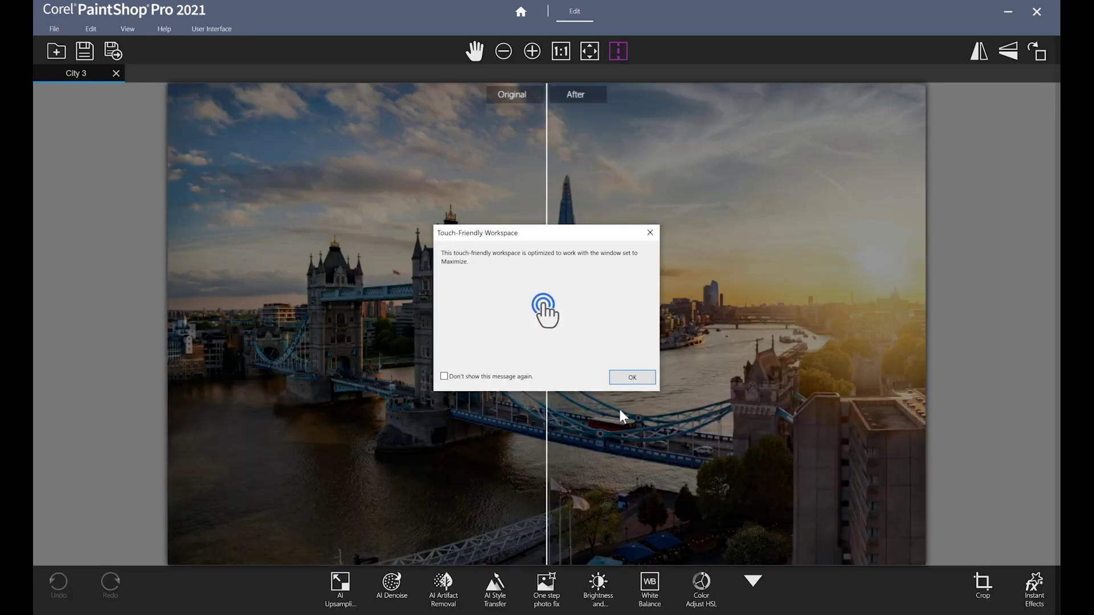
left_click(630, 380)
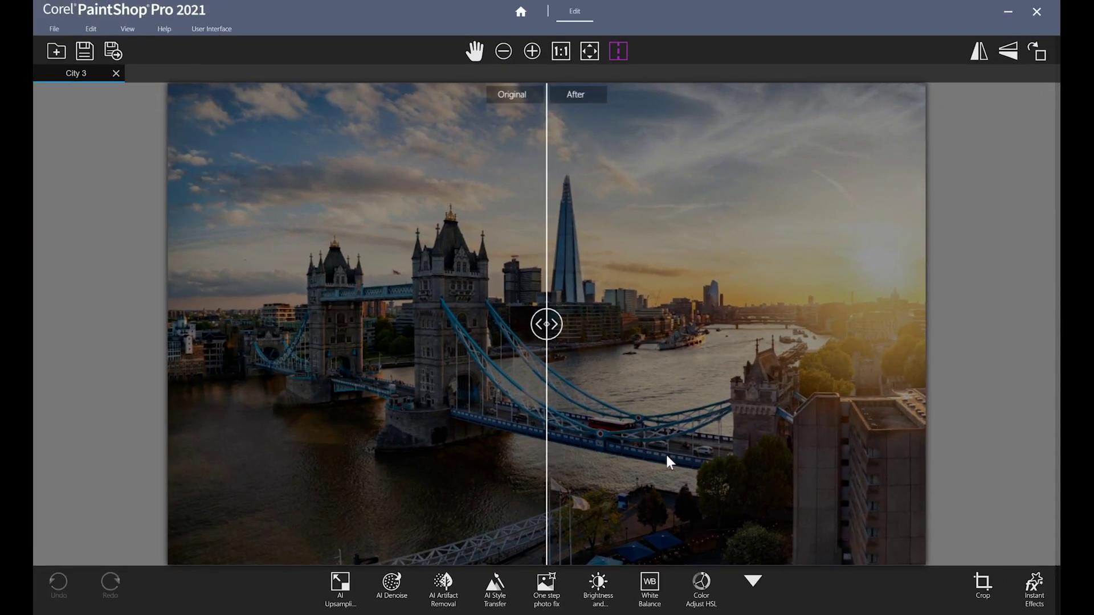
- Apply One Step Photo Fix and move the before/after divider left to show more of the result
left_click(547, 587)
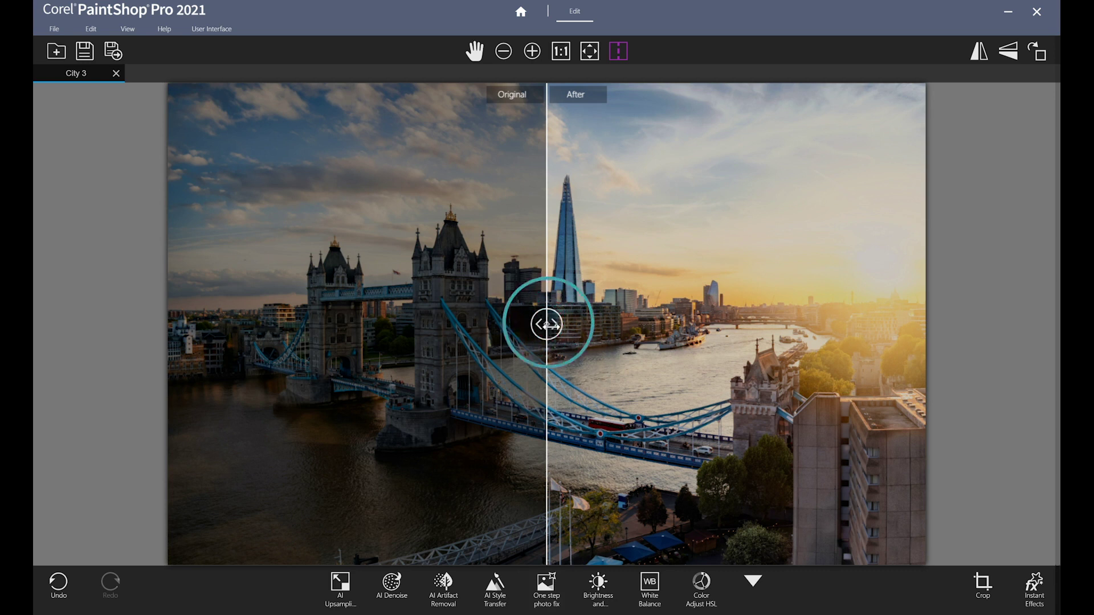
left_click_drag(547, 324, 395, 349)
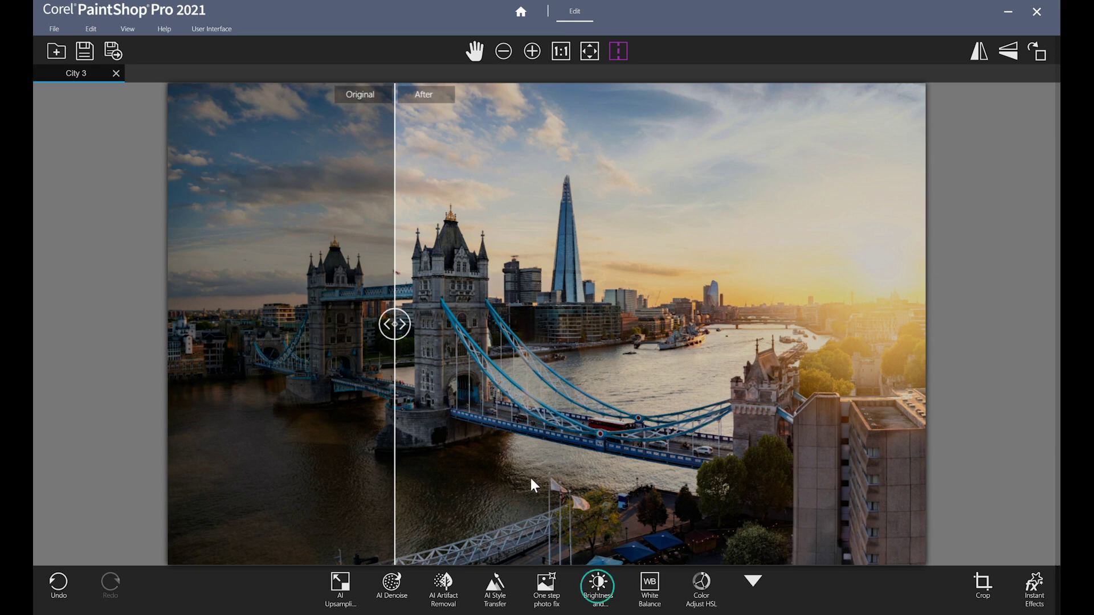
- Apply Brightness and Contrast with brightness 0 and contrast -5
left_click(597, 587)
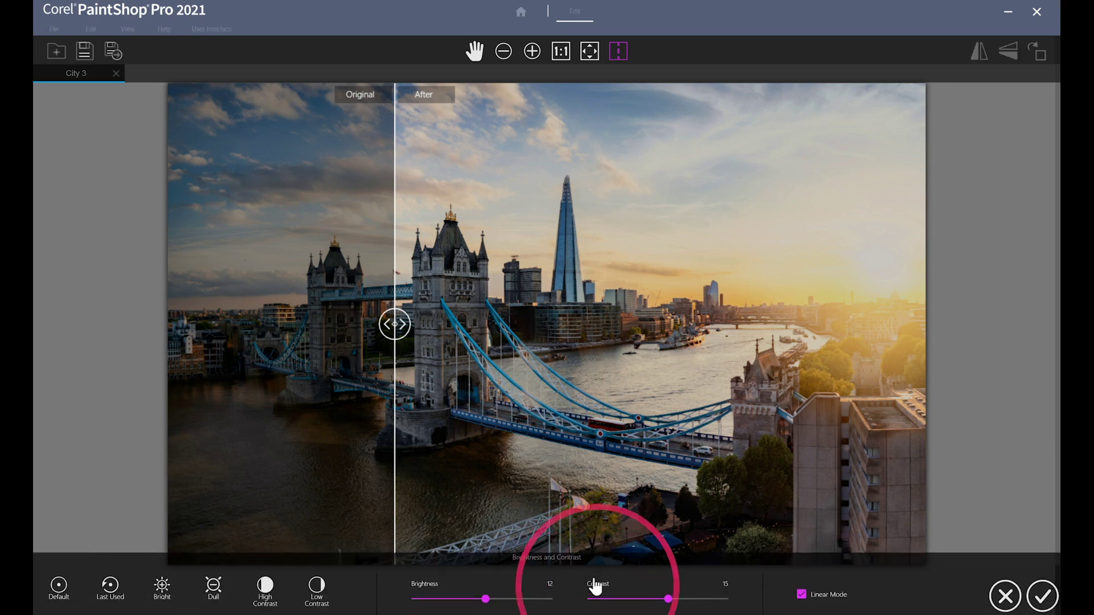
mouse_move(483, 594)
left_mouse_down()
mouse_move(455, 595)
mouse_move(482, 595)
left_mouse_up()
mouse_move(668, 594)
left_mouse_down()
mouse_move(642, 595)
mouse_move(652, 596)
left_mouse_up()
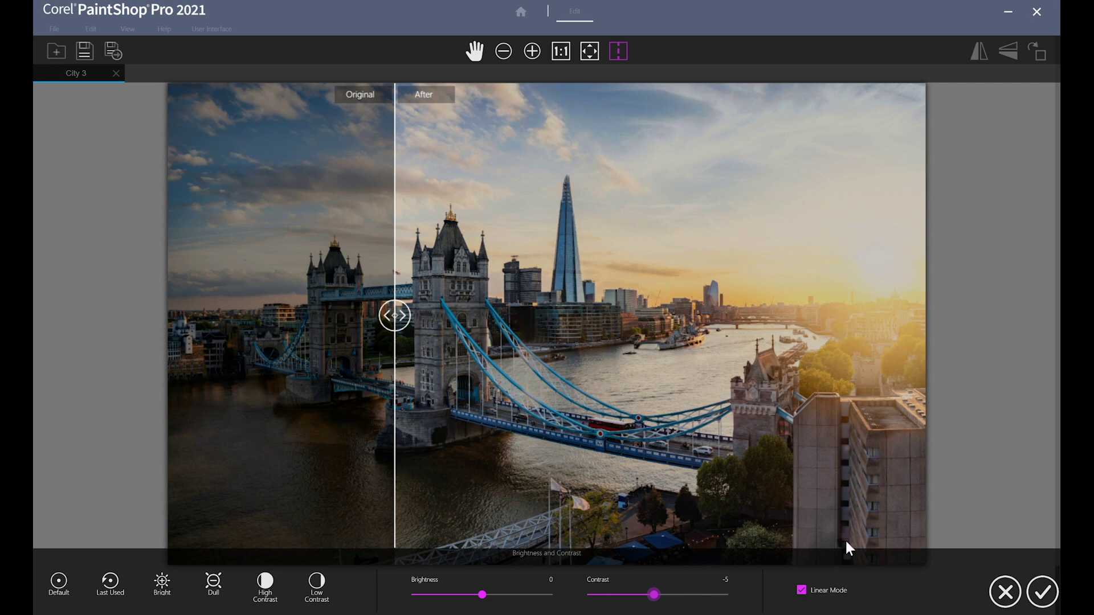
left_click(1042, 591)
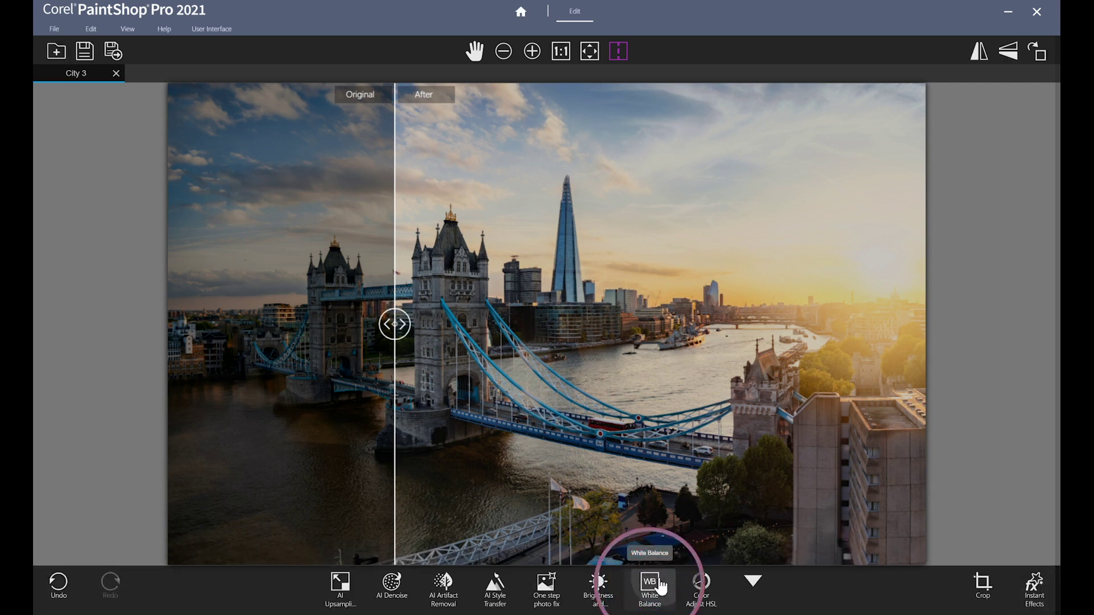
- In White Balance, turn off Smart White Balance and cool the temperature to 5242
left_click(659, 578)
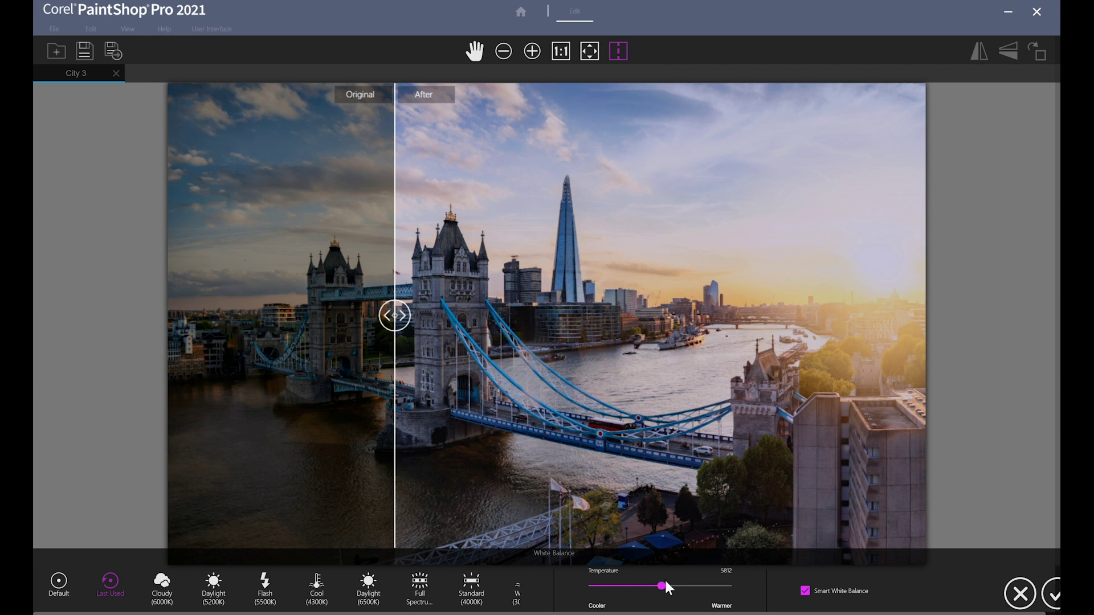
left_click(804, 590)
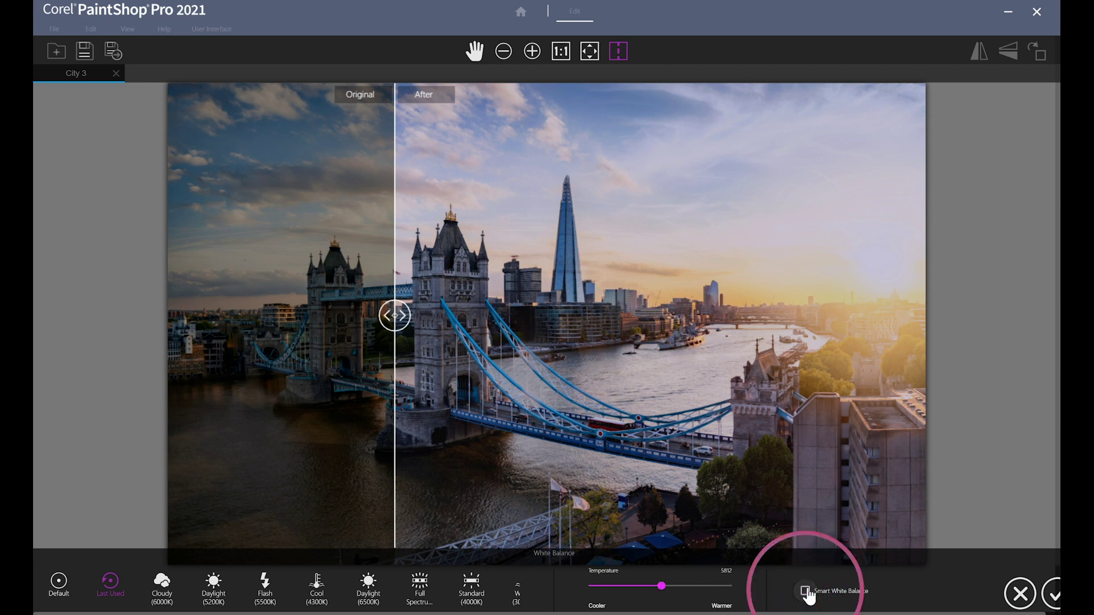
mouse_move(662, 585)
left_mouse_down()
mouse_move(618, 586)
mouse_move(650, 586)
left_mouse_up()
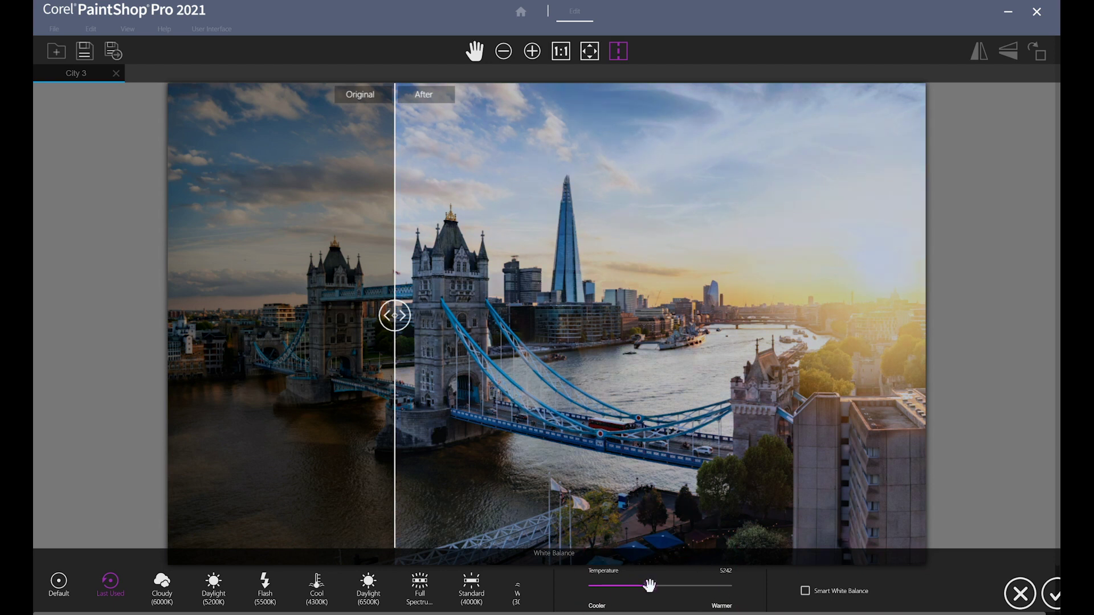
- Apply the cooler white balance, then trial a hue shift to 35 with higher saturation and lower lightness
left_click(1051, 590)
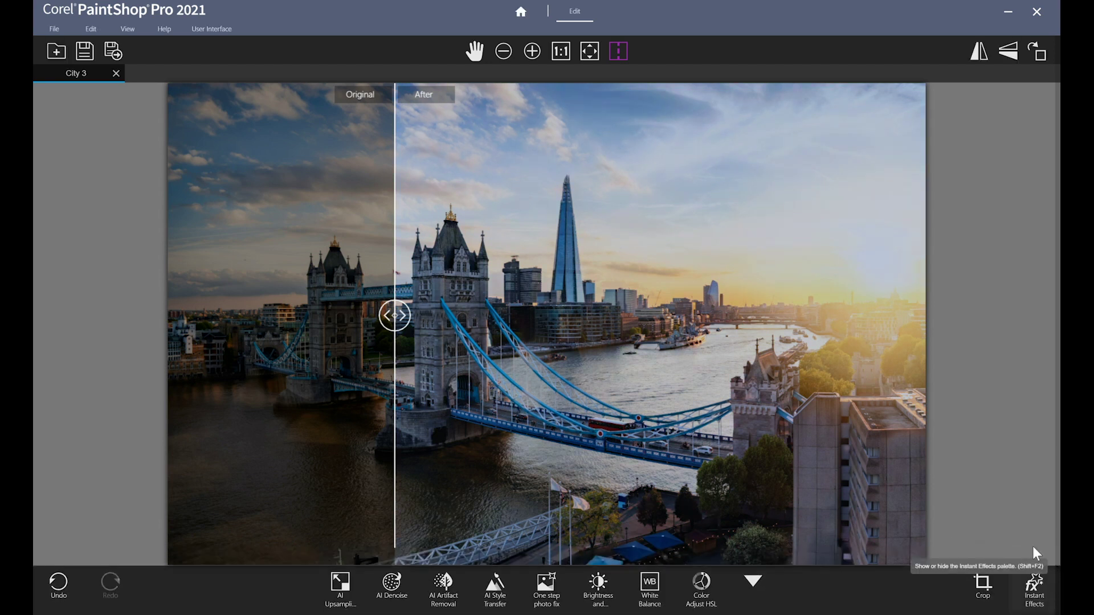
left_click(705, 584)
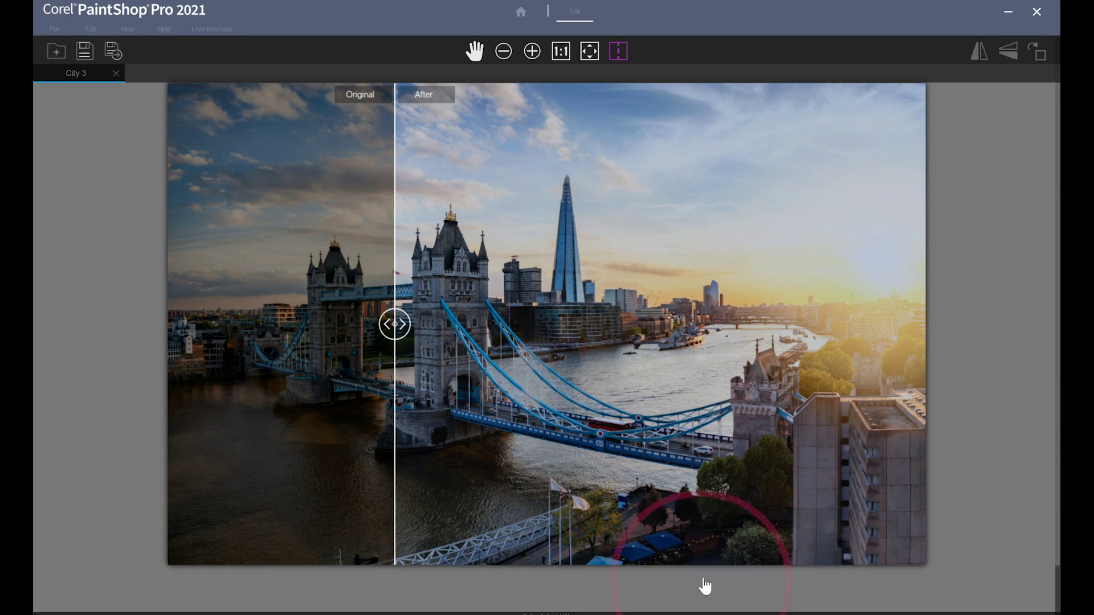
left_click_drag(452, 591, 467, 593)
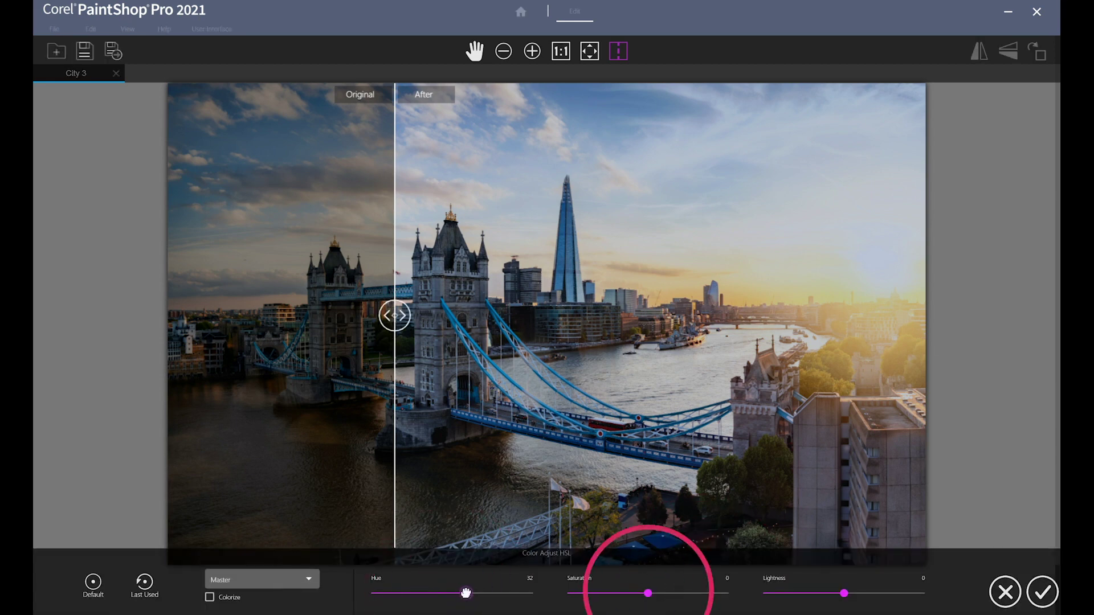
left_click_drag(648, 593, 691, 592)
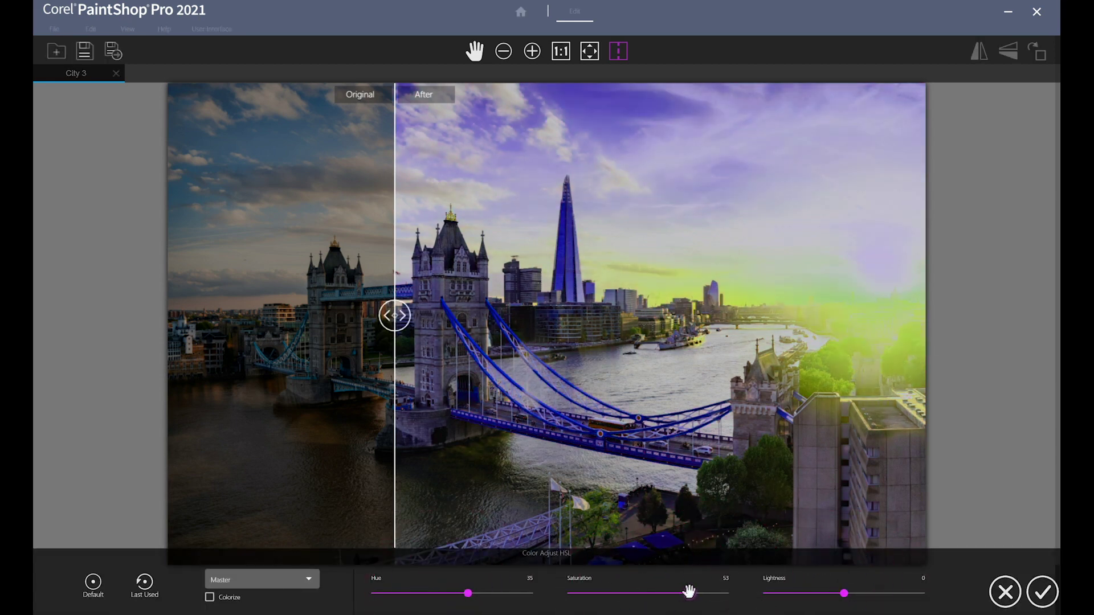
left_click_drag(843, 593, 831, 592)
- Discard the hue/saturation trial and run AI Denoise in Enhanced mode
left_click(1005, 593)
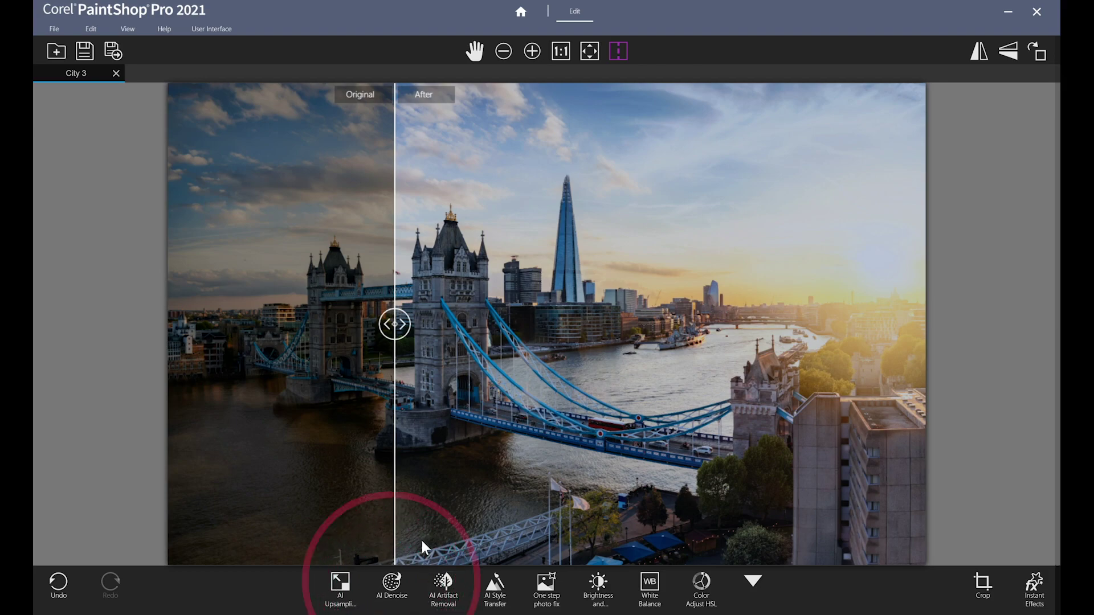
left_click(391, 587)
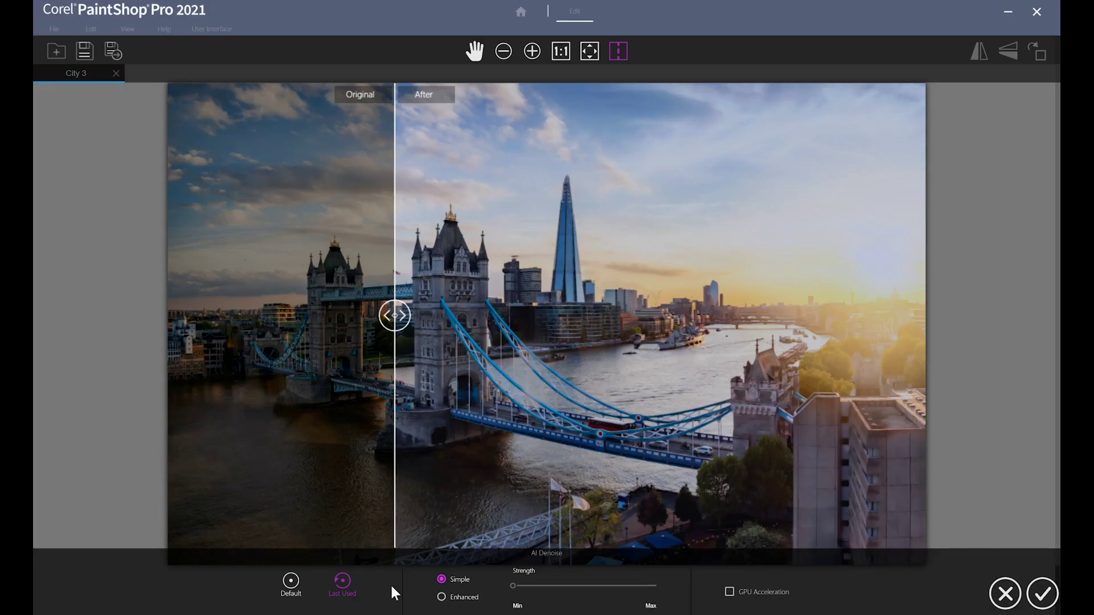
left_click(442, 598)
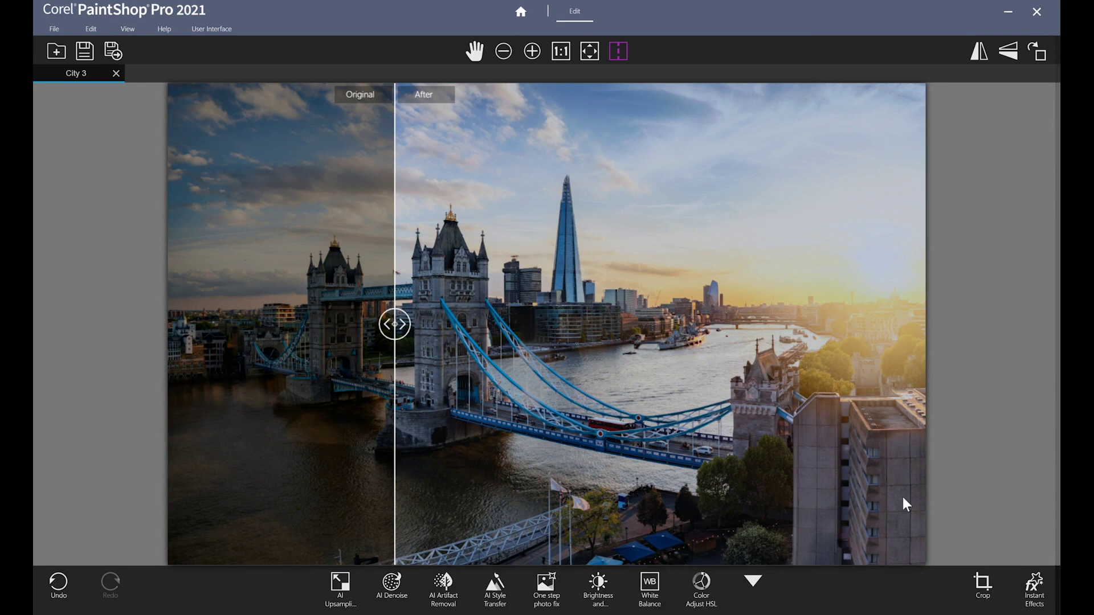
- Apply High Pass Sharpen with radius 64, strength 44 and Overlay blend mode
left_click(755, 580)
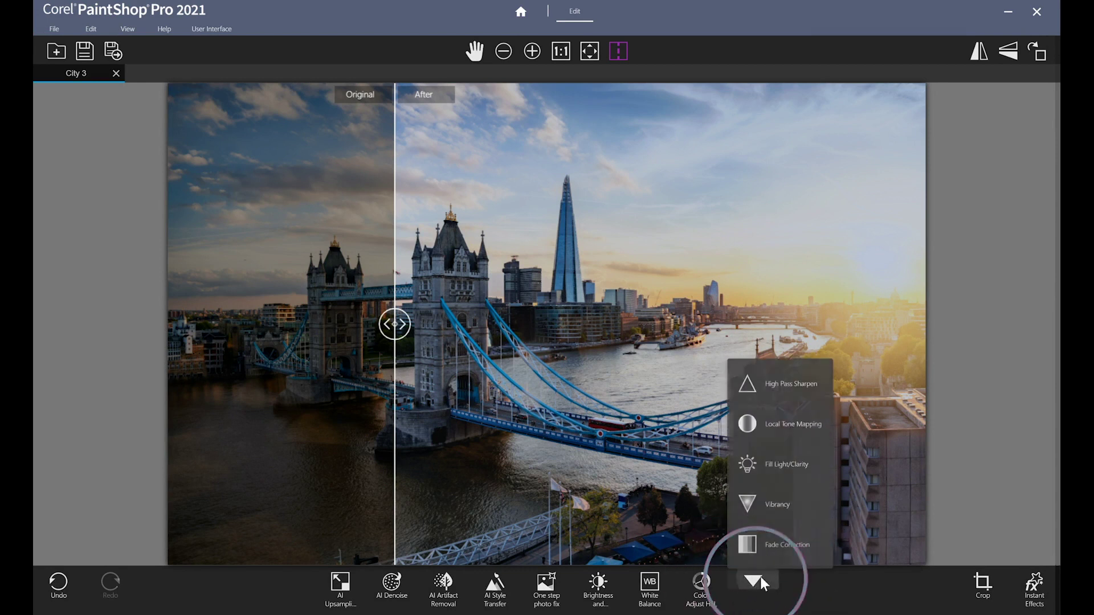
left_click(796, 381)
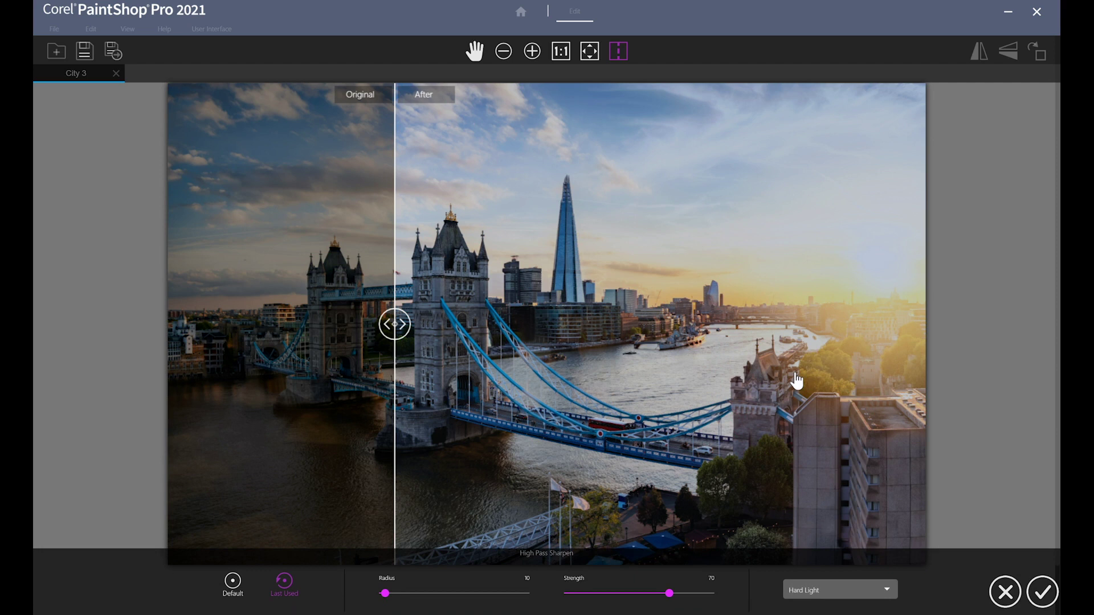
left_click_drag(385, 593, 417, 593)
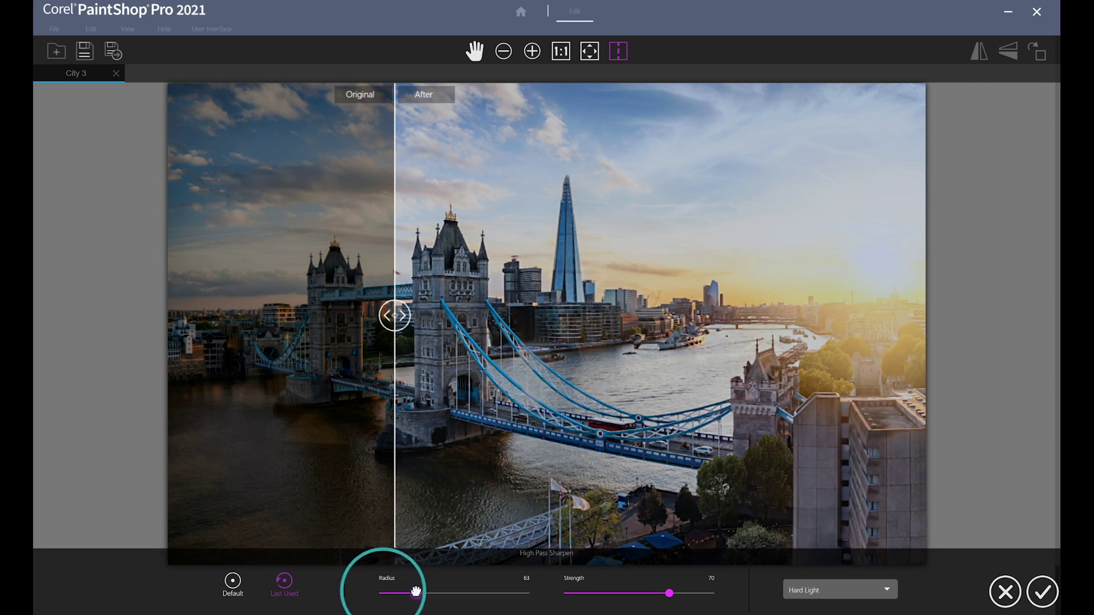
left_click_drag(669, 593, 629, 594)
left_click(842, 589)
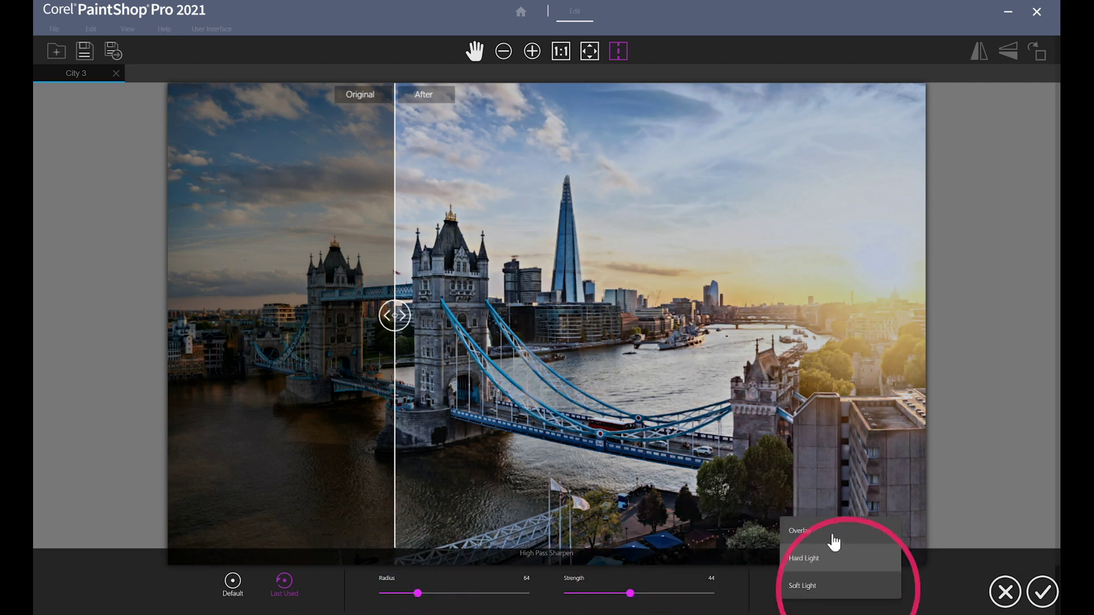
left_click(833, 536)
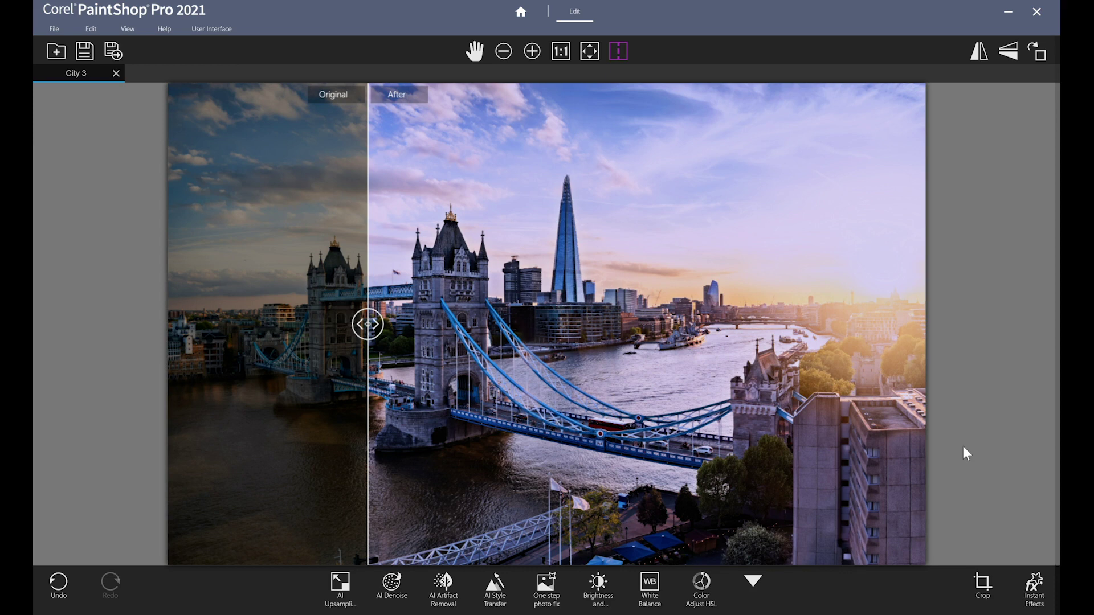
- Open the Instant Effects palette, dismiss the Getting Started help, and set the category to All
left_click(1034, 586)
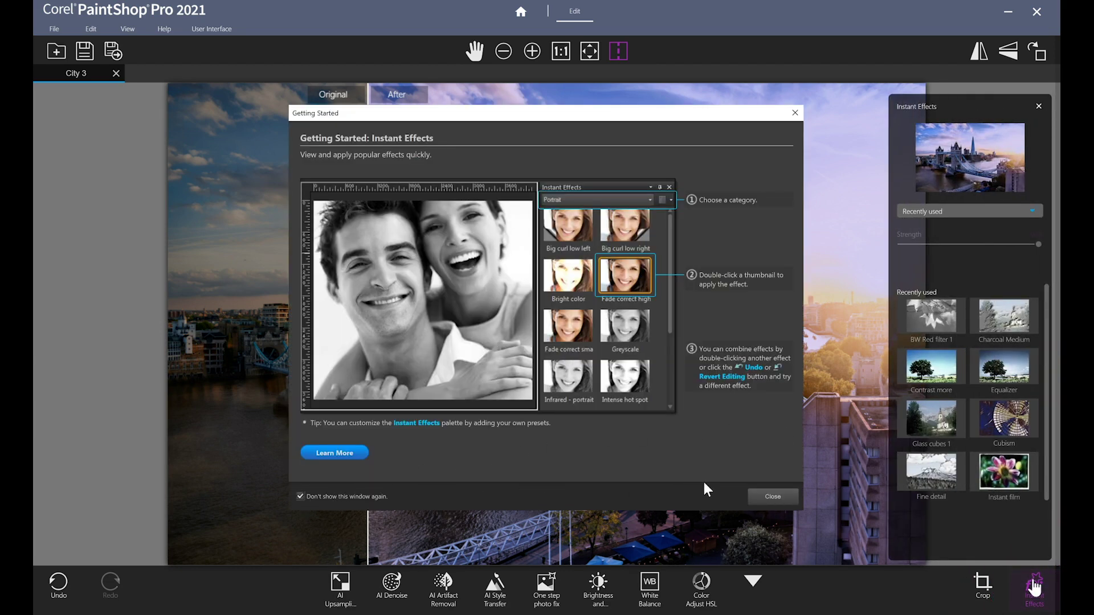
left_click(783, 496)
left_click(1028, 212)
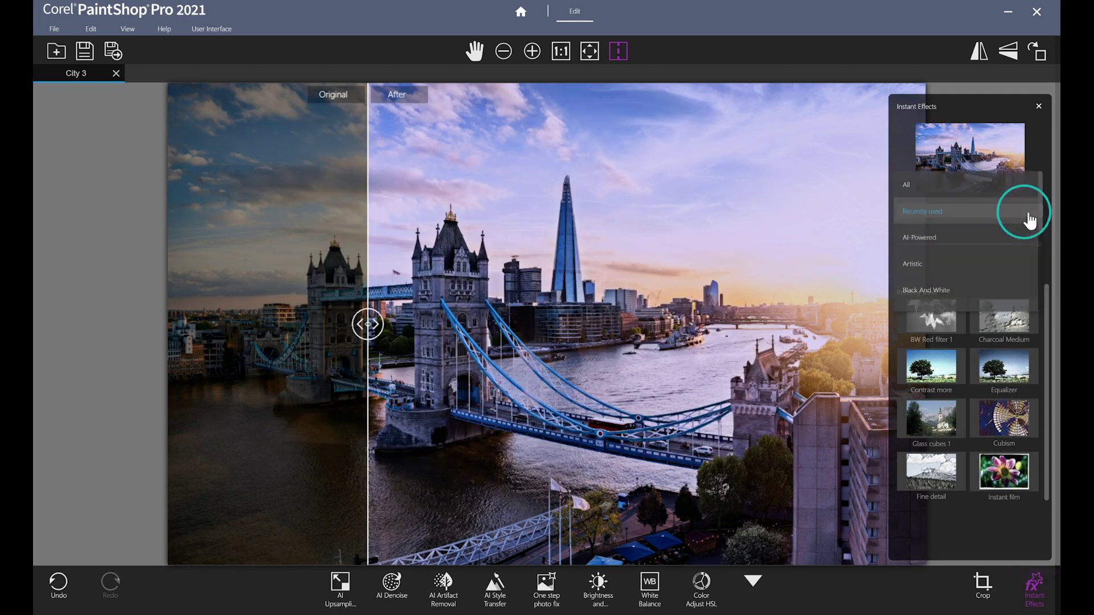
scroll(1028, 223, "down", 5)
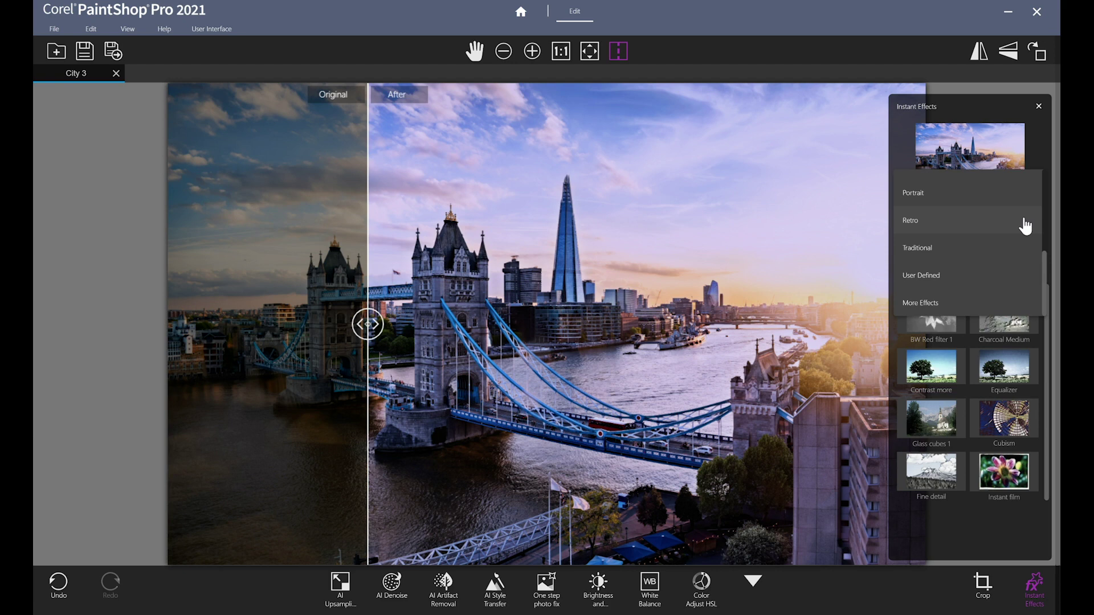
scroll(1026, 227, "up", 5)
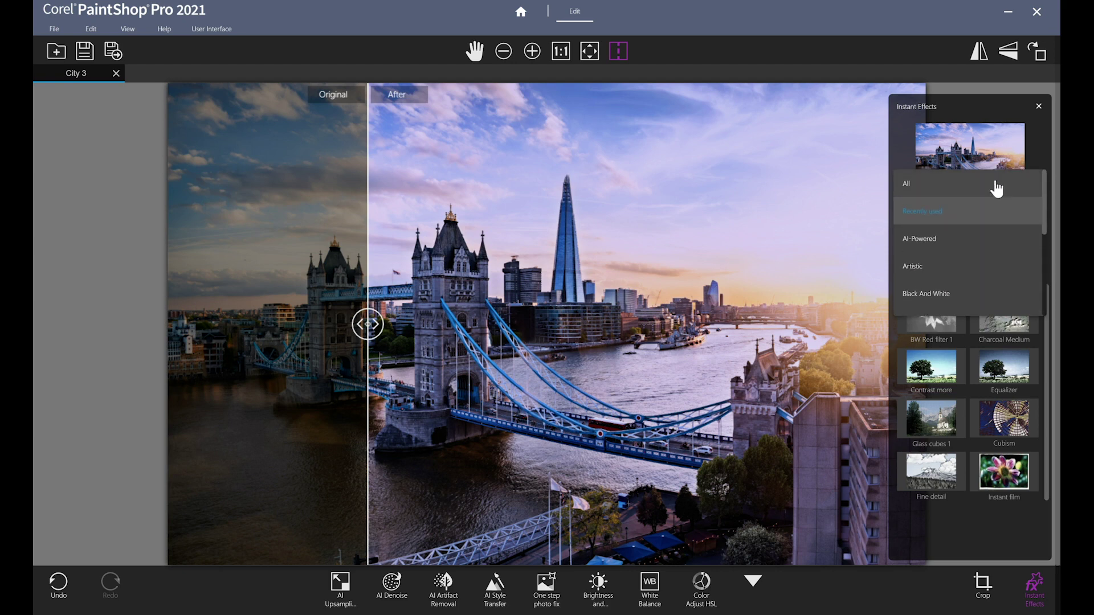
left_click(997, 186)
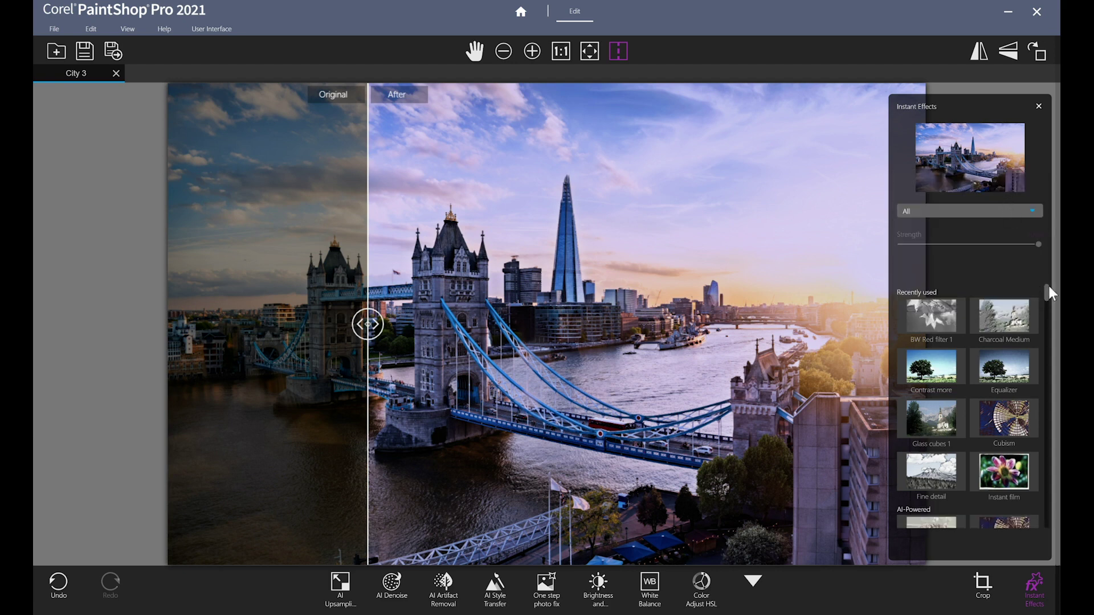
- Preview the Impasto and Retro Pop instant effects on the photo
left_click_drag(1048, 286, 1045, 308)
left_click(1017, 393)
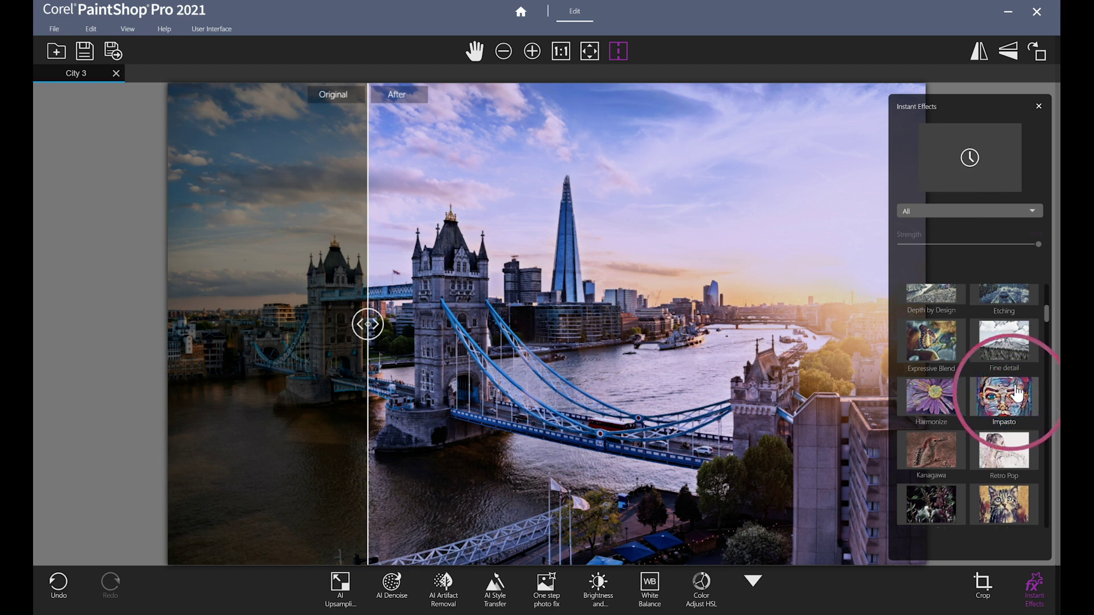
left_click(1009, 467)
- Try the Retro Process1 and Tiger tail effects, then undo both
left_click_drag(1046, 314, 1047, 494)
left_click(939, 344)
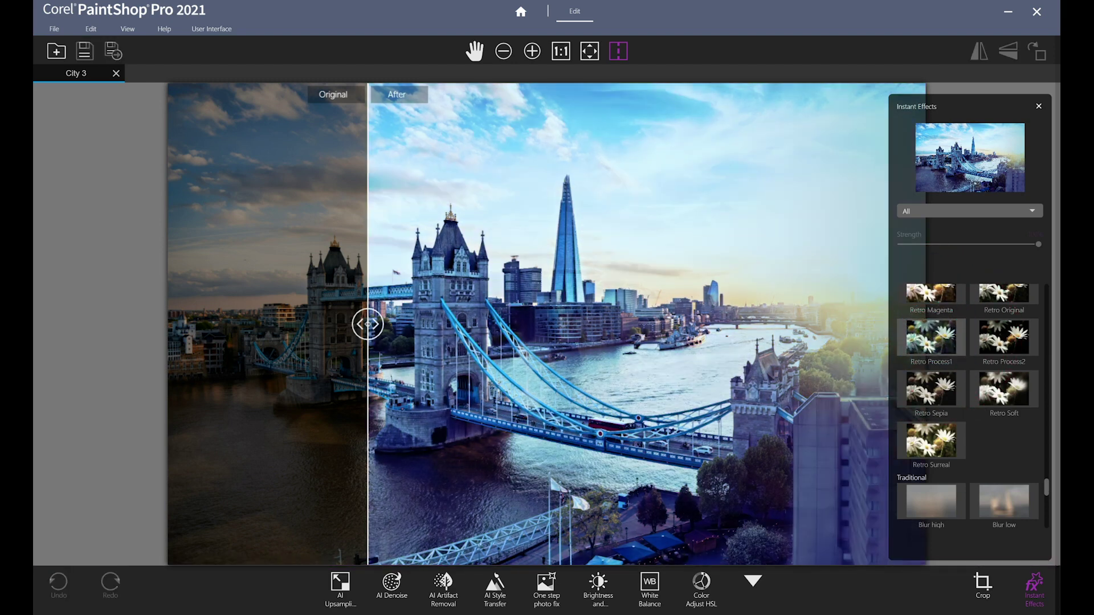
left_click_drag(1046, 487, 1044, 333)
left_click(1003, 452)
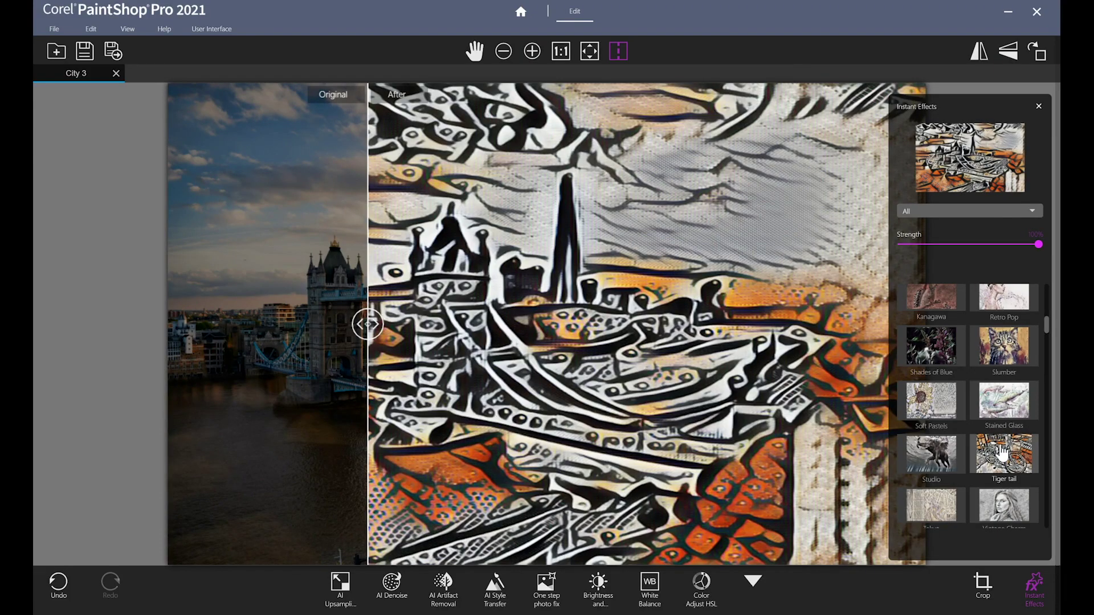
left_click(59, 581)
left_click(60, 582)
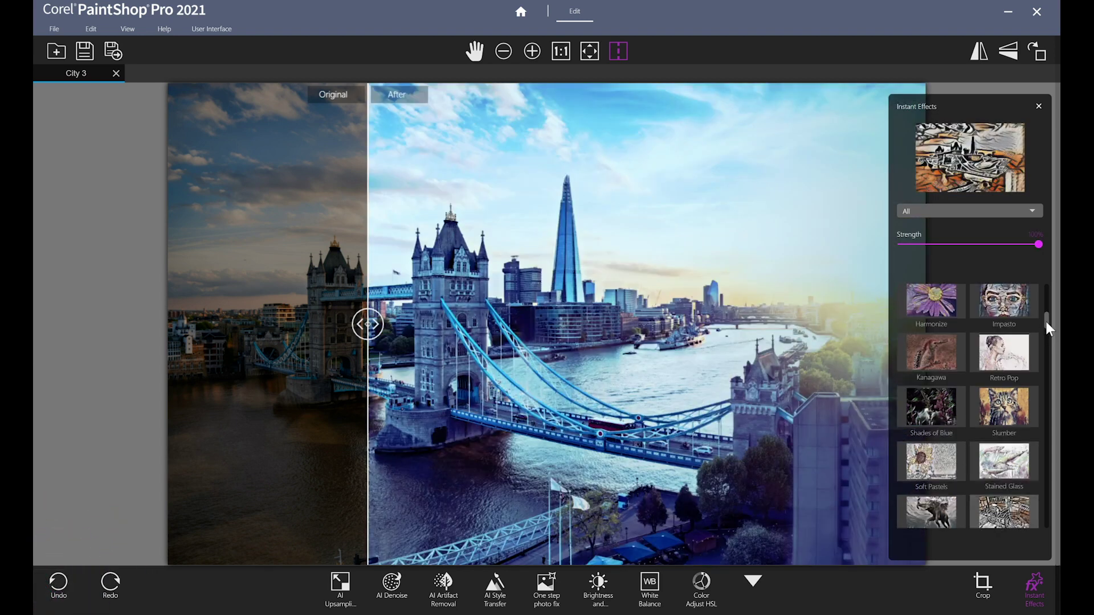
- With Expressive Blend applied, close the Instant Effects palette and drag the compare divider fully left
left_click_drag(1045, 319, 1044, 310)
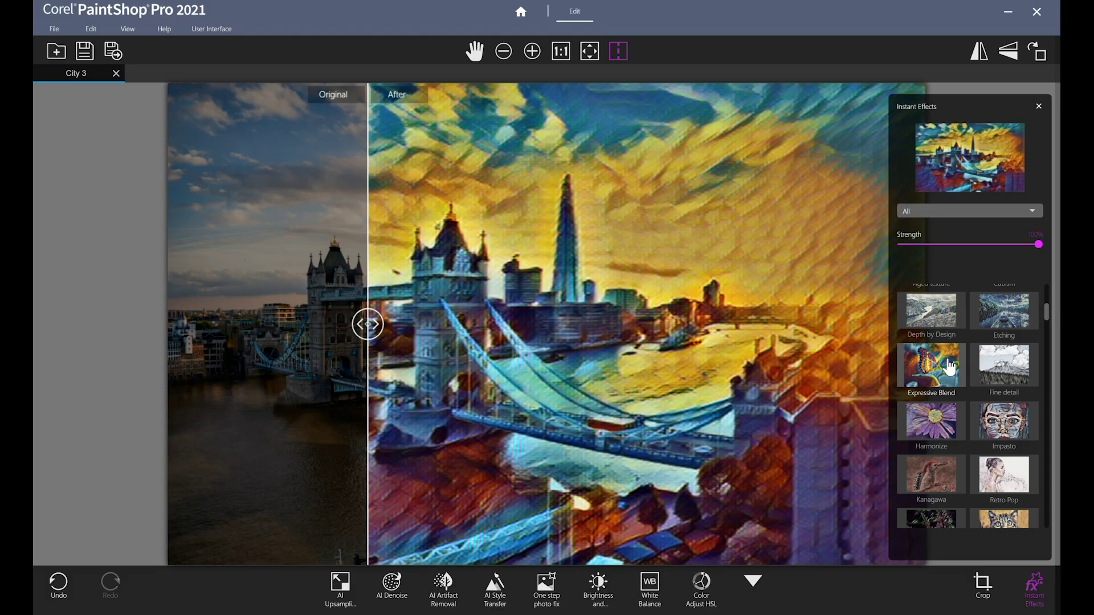
left_click(1036, 107)
left_click_drag(381, 325, 111, 326)
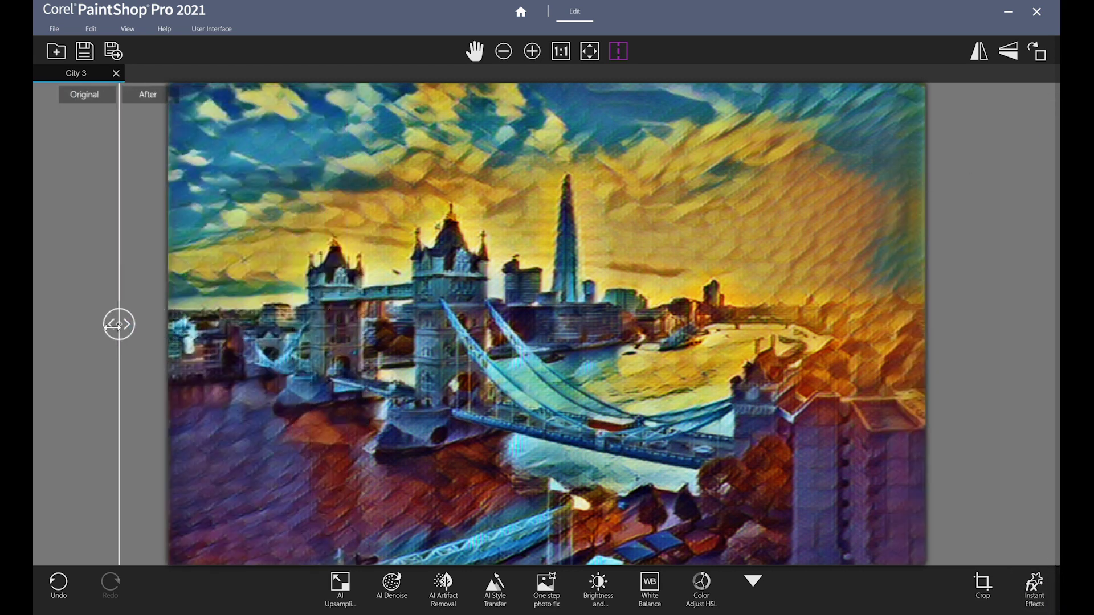